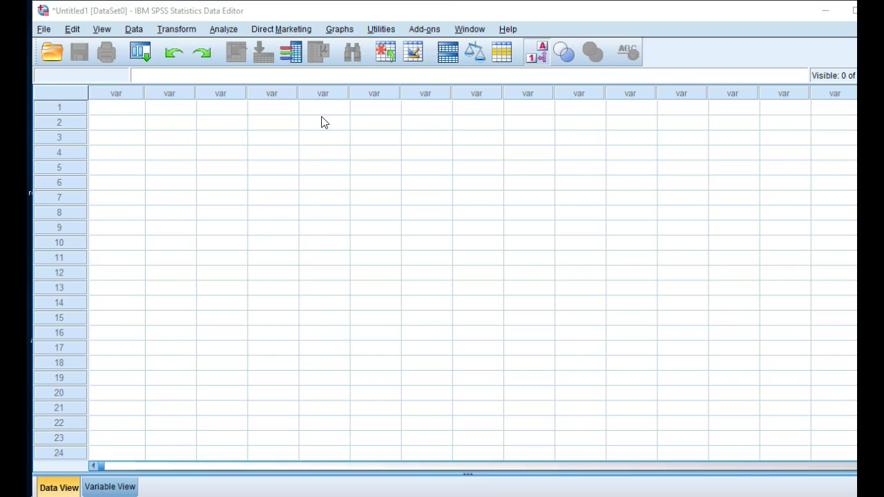
Create variable 'age' as Numeric with 2 decimals, labelled 'age in years'
{"action": "left_click", "coordinate": [108, 487]}
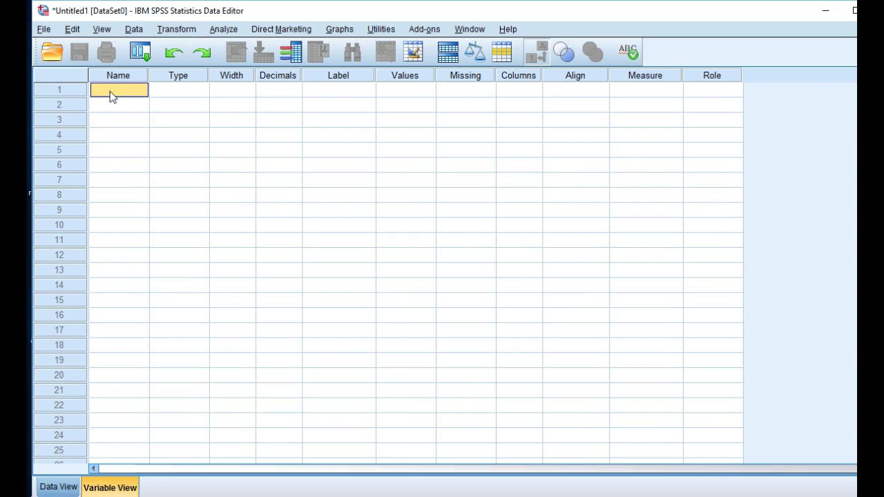
{"action": "type", "text": "a"}
{"action": "type", "text": "ge"}
{"action": "left_click", "coordinate": [190, 91]}
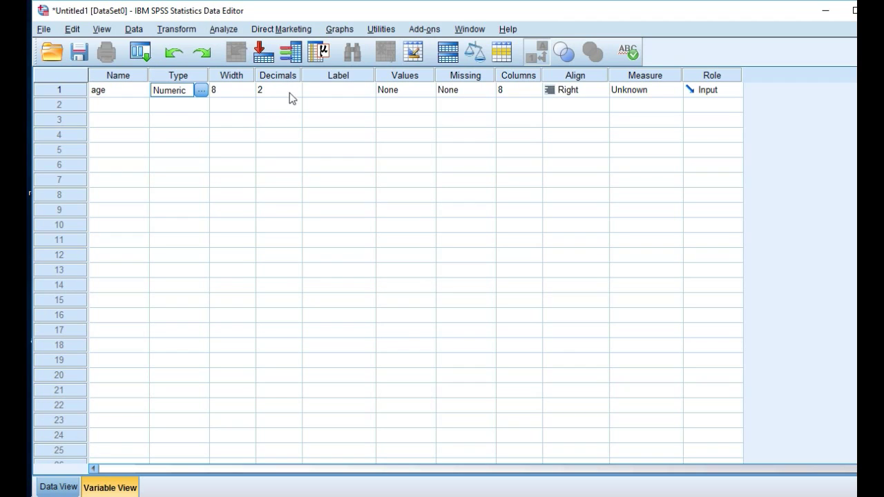
{"action": "left_click", "coordinate": [298, 92]}
{"action": "left_click", "coordinate": [296, 93]}
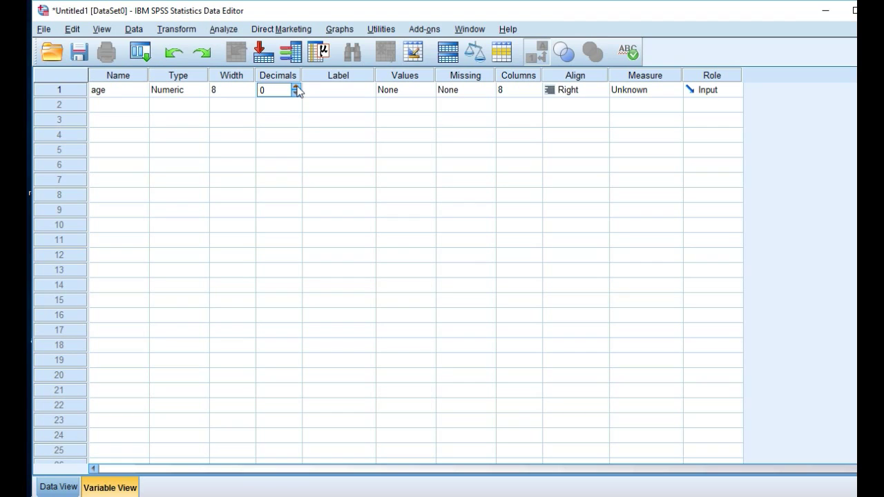
{"action": "left_click", "coordinate": [364, 92]}
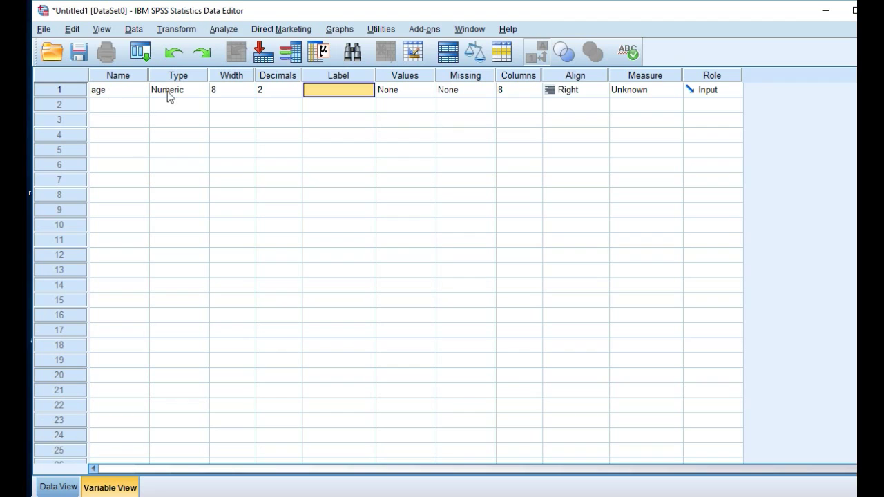
{"action": "type", "text": "a"}
{"action": "type", "text": "ge in y"}
{"action": "type", "text": "ears"}
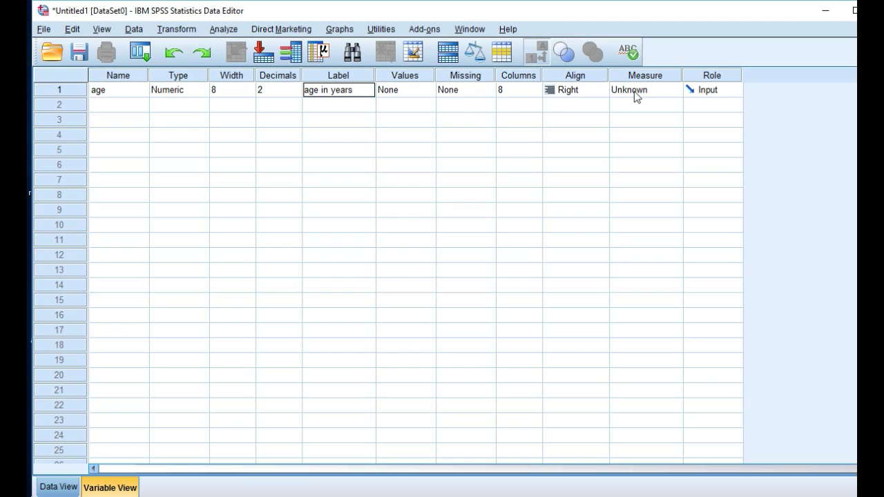
{"action": "left_click", "coordinate": [115, 108]}
Name the second variable 'gender' and change its type to String
{"action": "type", "text": "ge"}
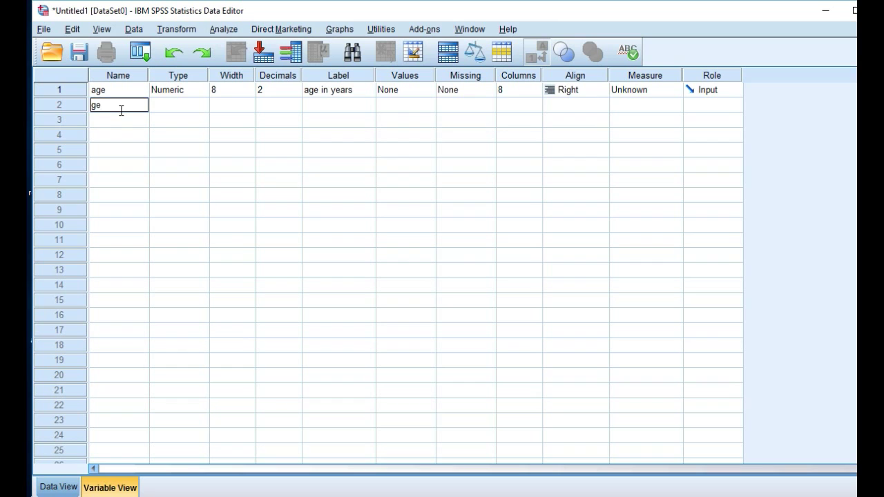
{"action": "type", "text": "nder"}
{"action": "left_click", "coordinate": [203, 112]}
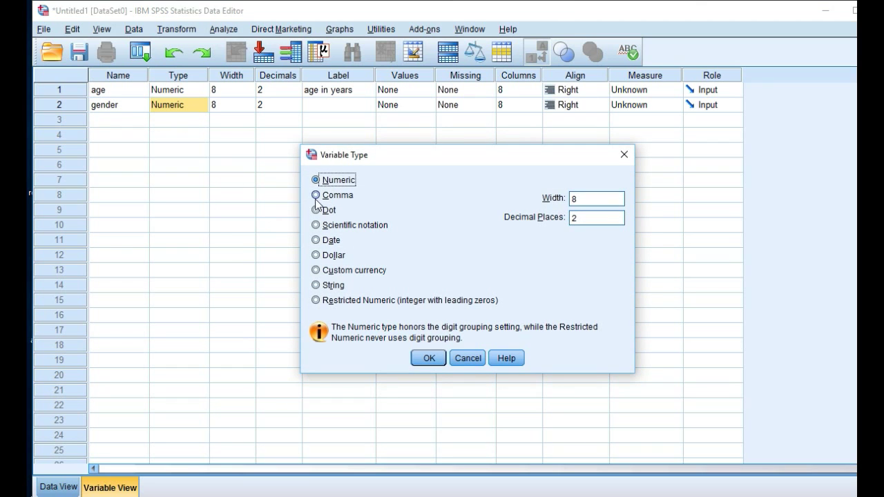
{"action": "left_click", "coordinate": [316, 285]}
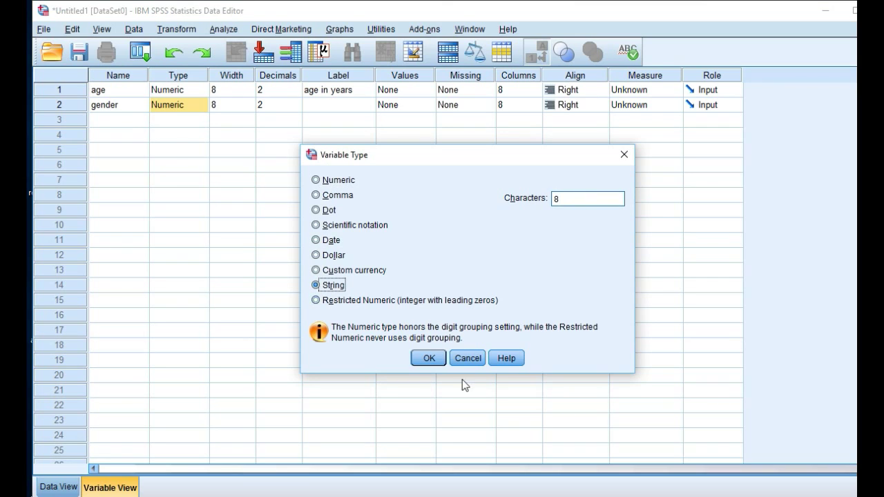
{"action": "left_click", "coordinate": [429, 358]}
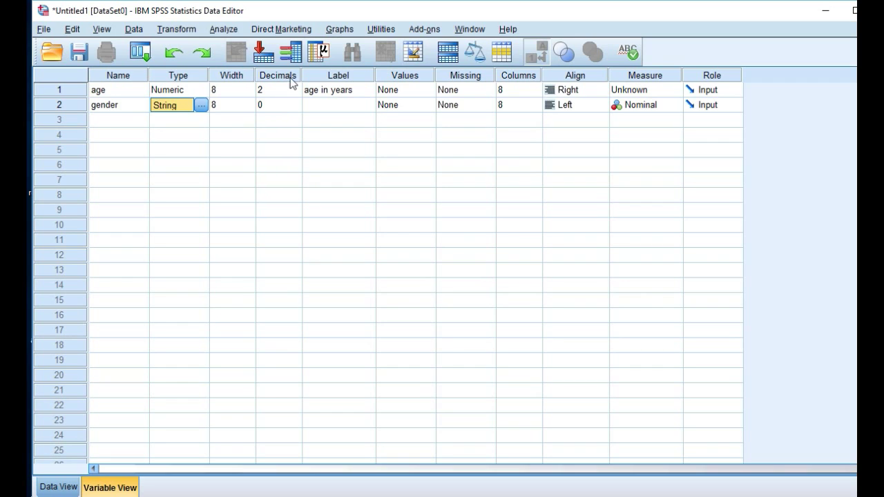
{"action": "left_click", "coordinate": [326, 110]}
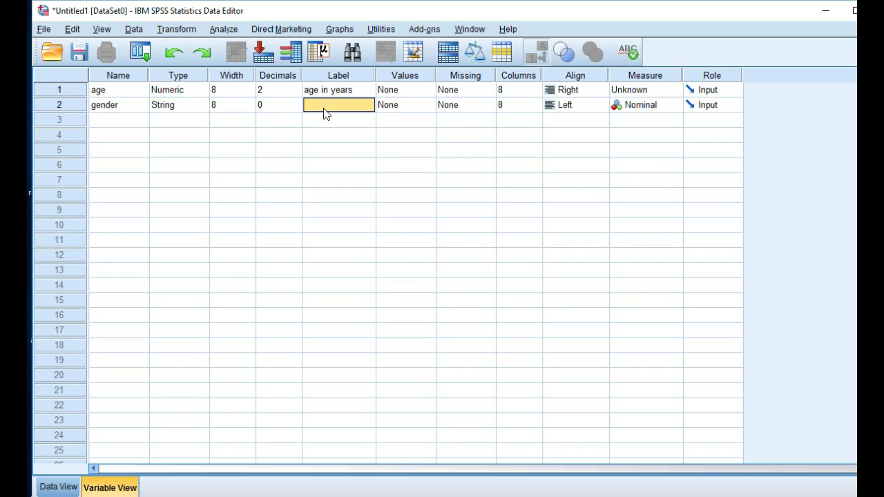
Label gender 'gender of respondent' and add value labels m = male and f = female
{"action": "type", "text": "gen"}
{"action": "type", "text": "der"}
{"action": "type", "text": "pondents"}
{"action": "double_click", "coordinate": [428, 107]}
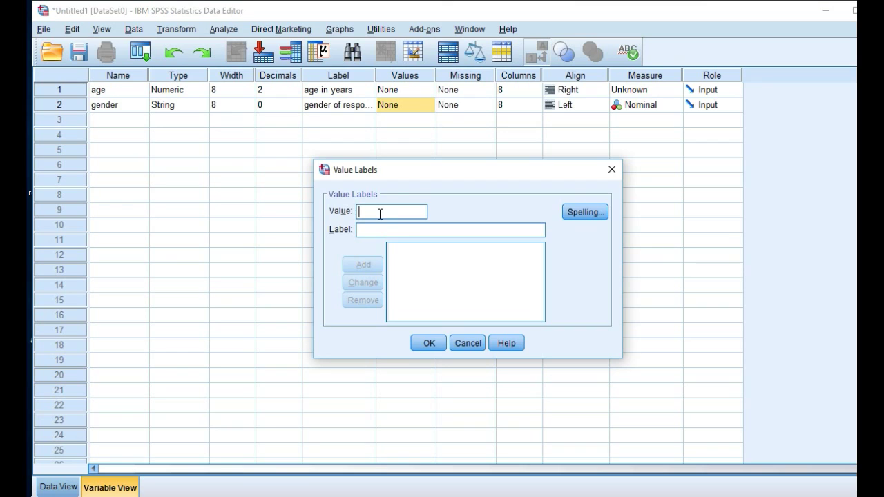
{"action": "type", "text": "m"}
{"action": "left_click", "coordinate": [390, 234]}
{"action": "type", "text": "male"}
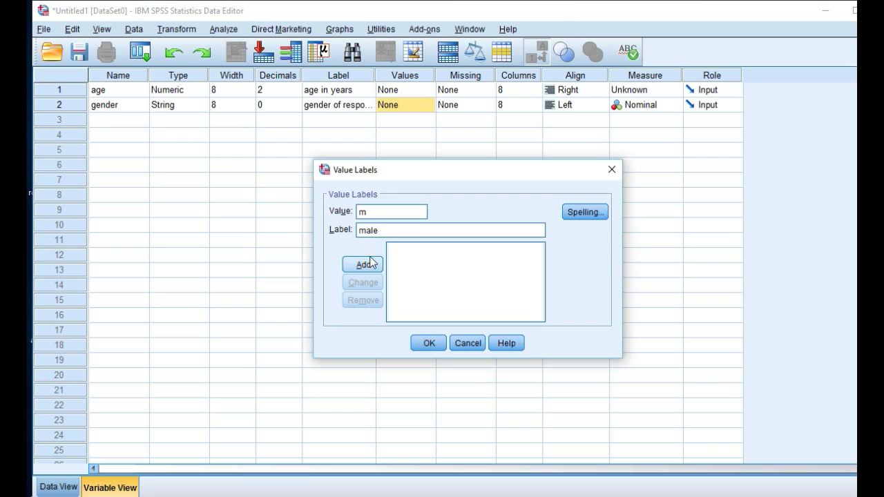
{"action": "left_click", "coordinate": [365, 266]}
{"action": "type", "text": "f"}
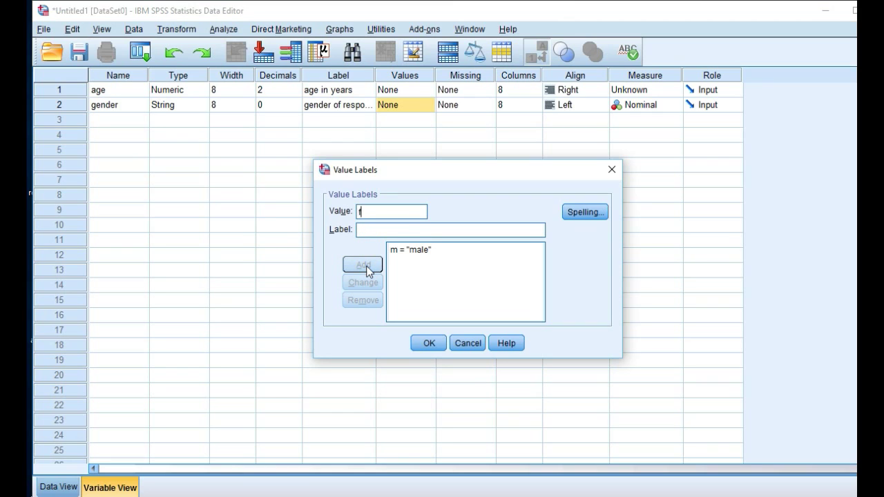
{"action": "left_click", "coordinate": [395, 234]}
{"action": "type", "text": "fe"}
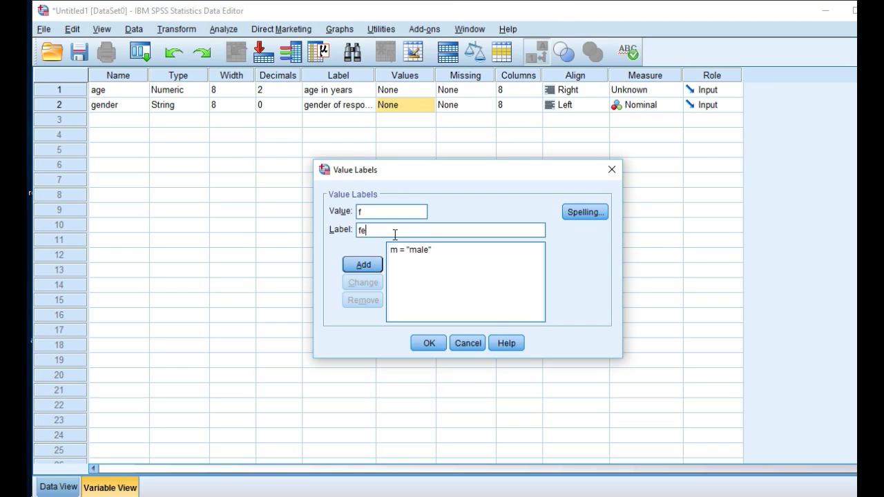
{"action": "type", "text": "male"}
{"action": "left_click", "coordinate": [364, 265]}
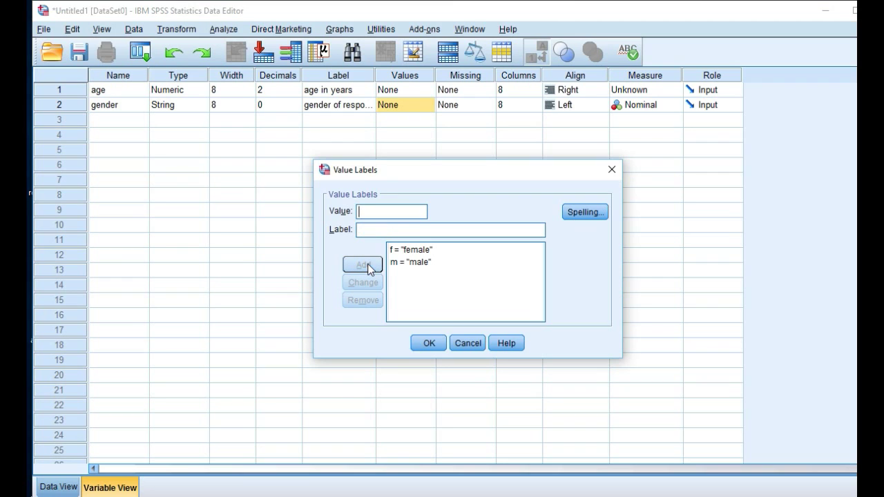
{"action": "left_click", "coordinate": [424, 342]}
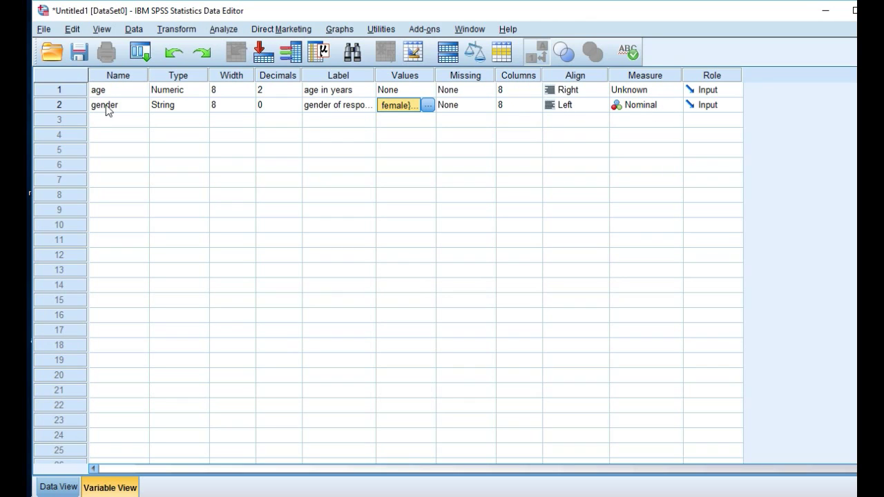
Keep gender's measurement level as Nominal and switch to Data View
{"action": "left_click", "coordinate": [674, 105]}
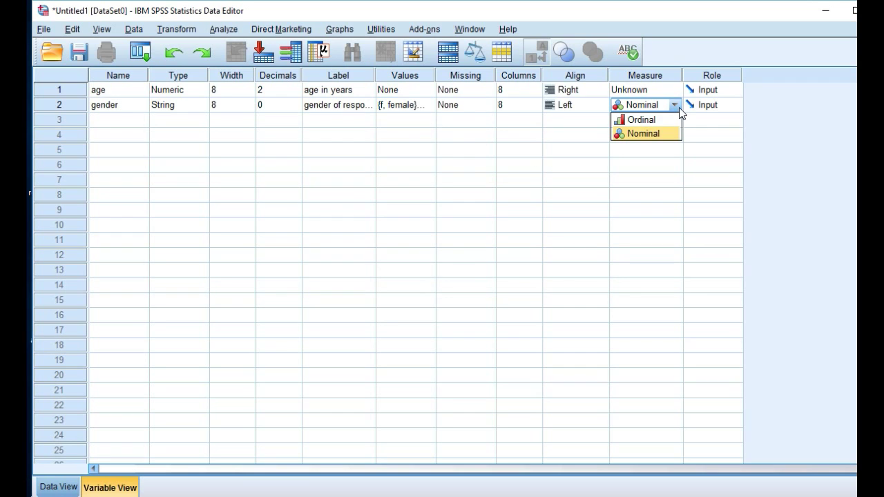
{"action": "left_click", "coordinate": [639, 135]}
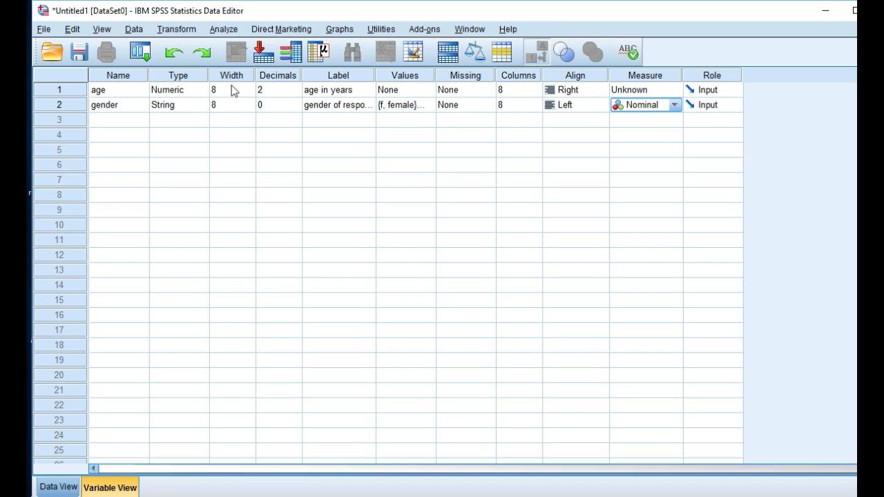
{"action": "left_click", "coordinate": [59, 487]}
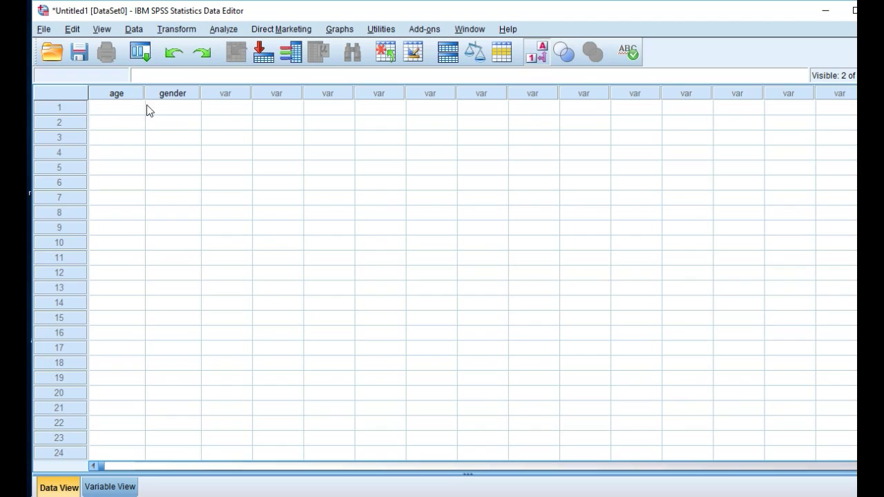
Enter the first case: age 12, gender male
{"action": "left_click", "coordinate": [121, 111]}
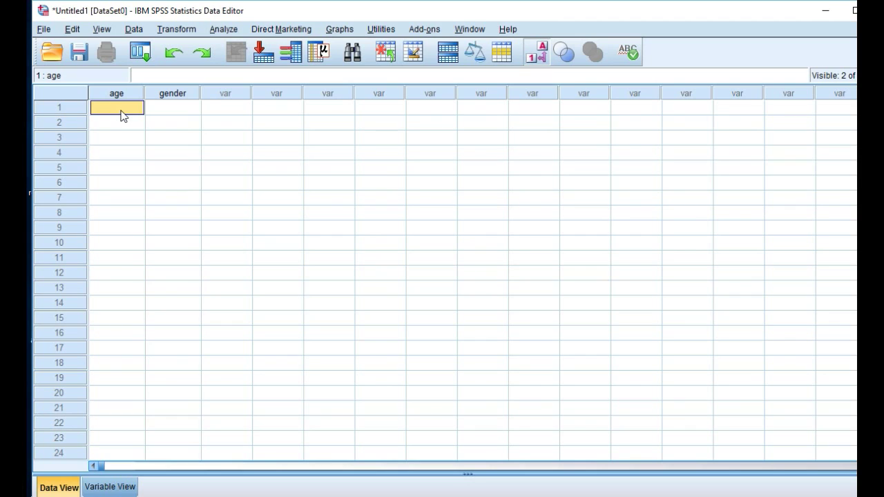
{"action": "type", "text": "12"}
{"action": "left_click", "coordinate": [169, 107]}
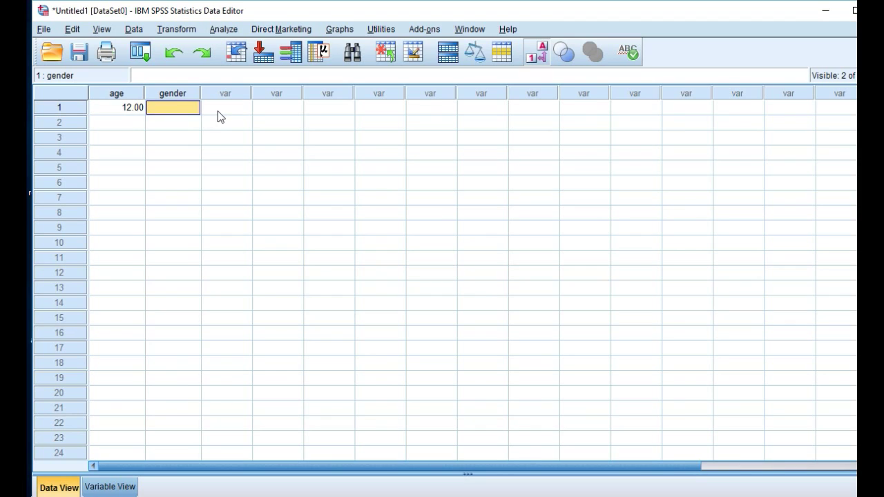
{"action": "type", "text": "male"}
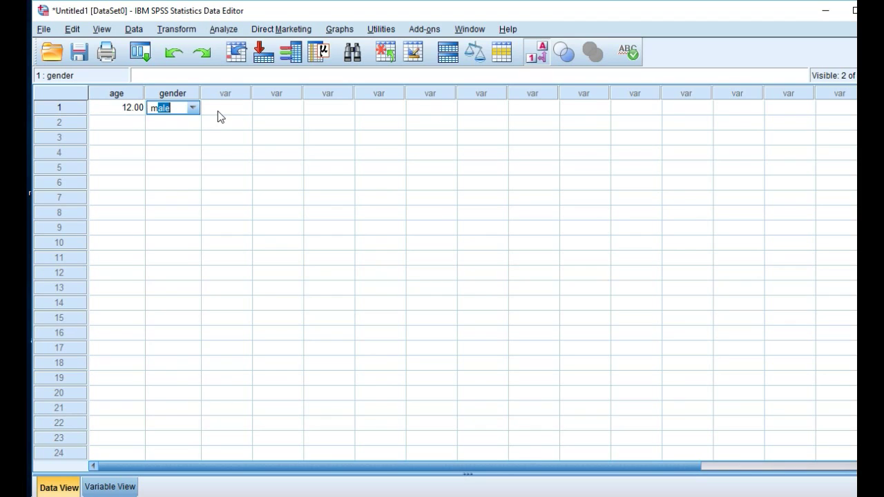
{"action": "left_click", "coordinate": [126, 129]}
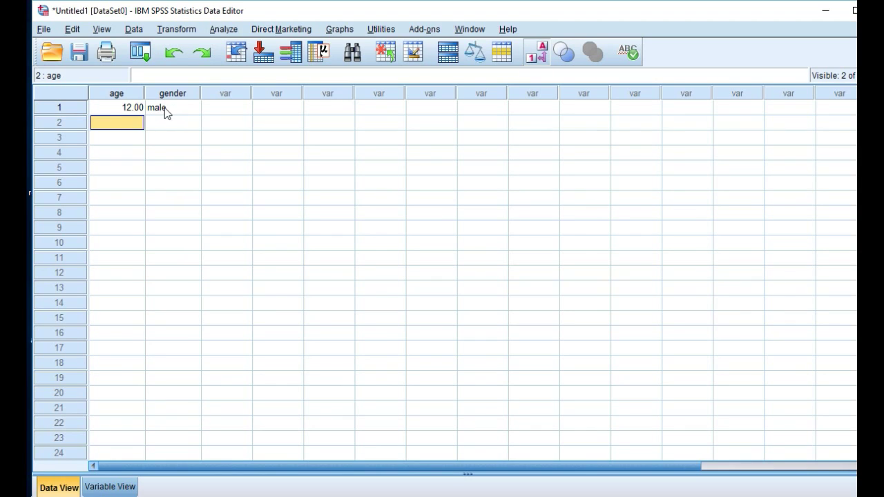
Show raw gender codes and enter the second case: age 13, gender f
{"action": "left_click", "coordinate": [537, 55]}
{"action": "type", "text": "13"}
{"action": "left_click", "coordinate": [169, 126]}
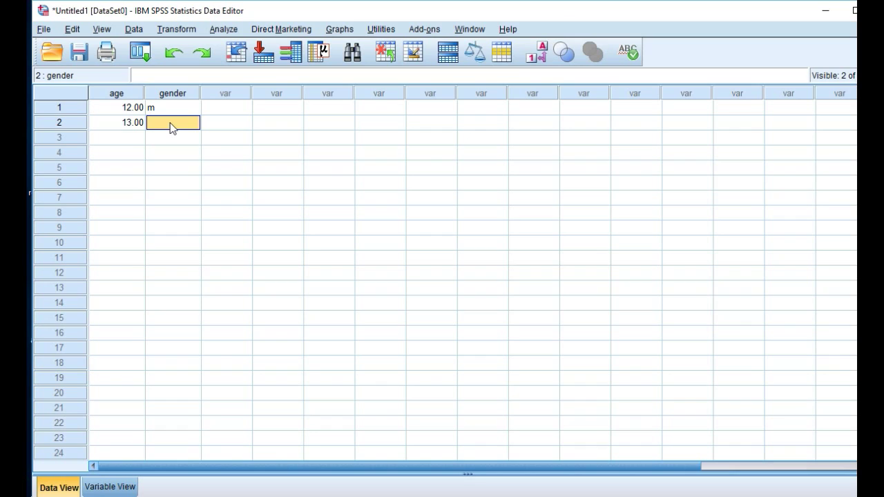
{"action": "type", "text": "f"}
{"action": "left_click", "coordinate": [133, 140]}
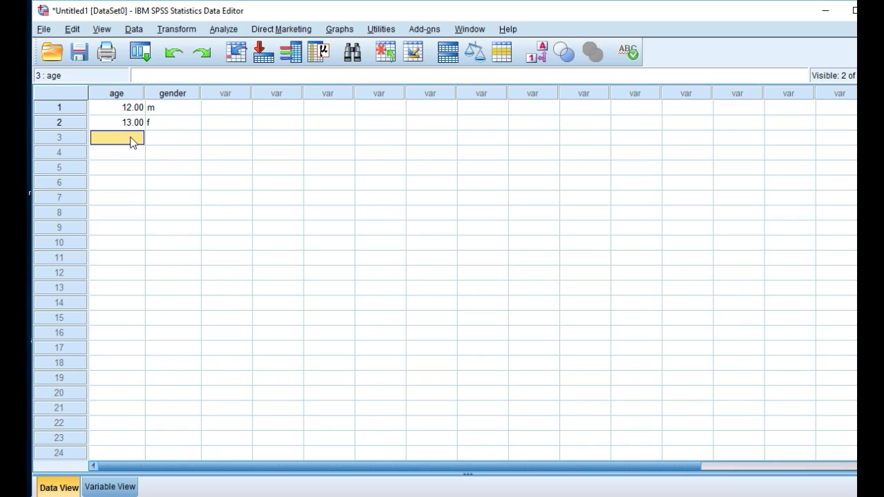
Enter the third case, age 15 and gender m, with value labels shown again
{"action": "type", "text": "15"}
{"action": "left_click", "coordinate": [156, 137]}
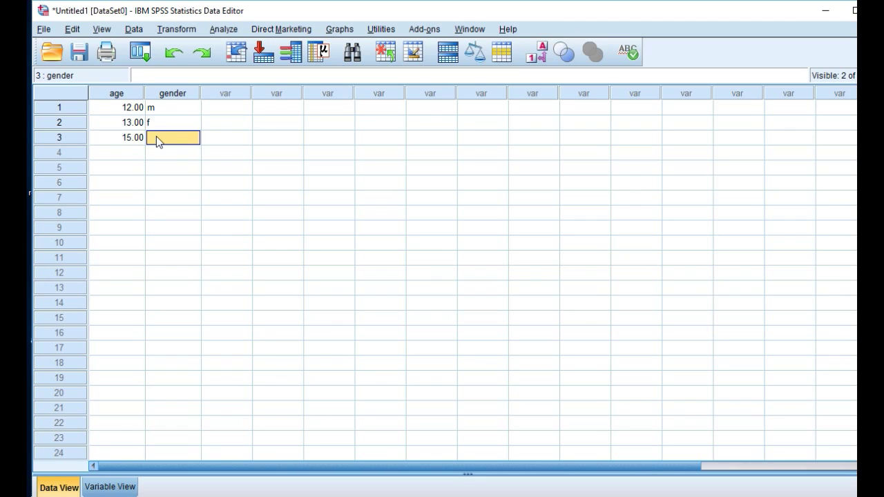
{"action": "type", "text": "m"}
{"action": "left_click", "coordinate": [194, 157]}
{"action": "left_click", "coordinate": [177, 138]}
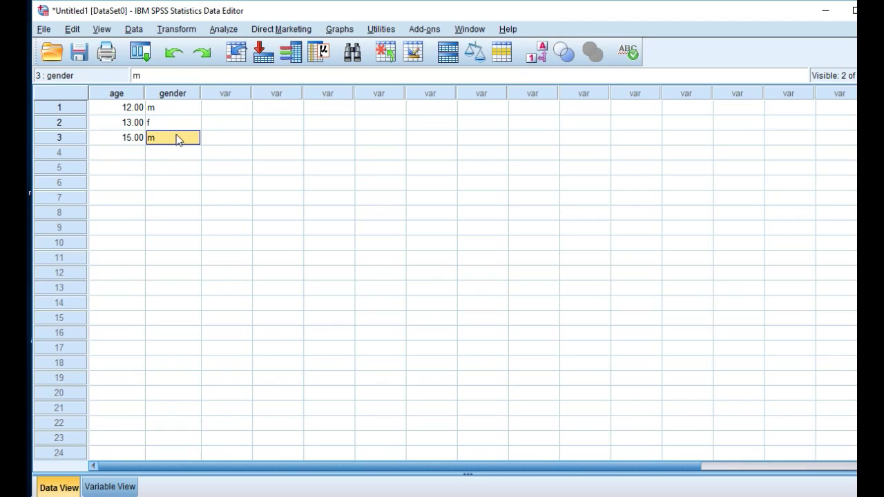
{"action": "left_click", "coordinate": [536, 52]}
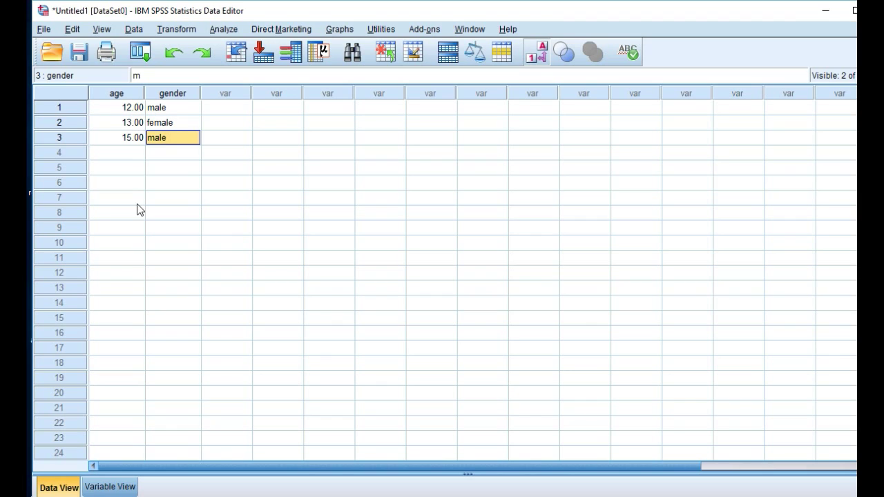
{"action": "left_click", "coordinate": [110, 487]}
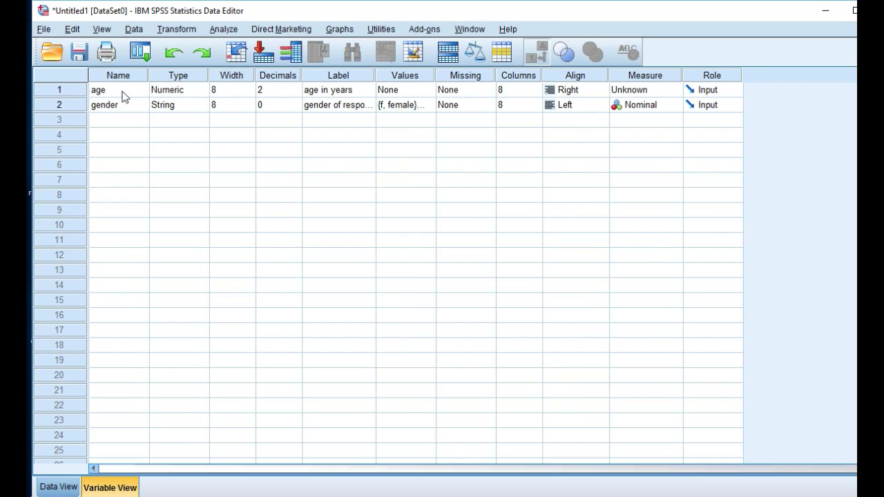
{"action": "left_click", "coordinate": [57, 487]}
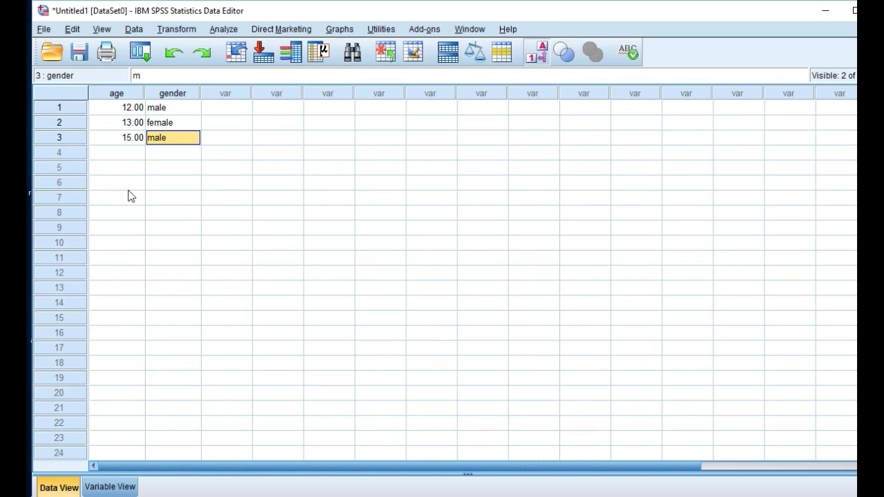